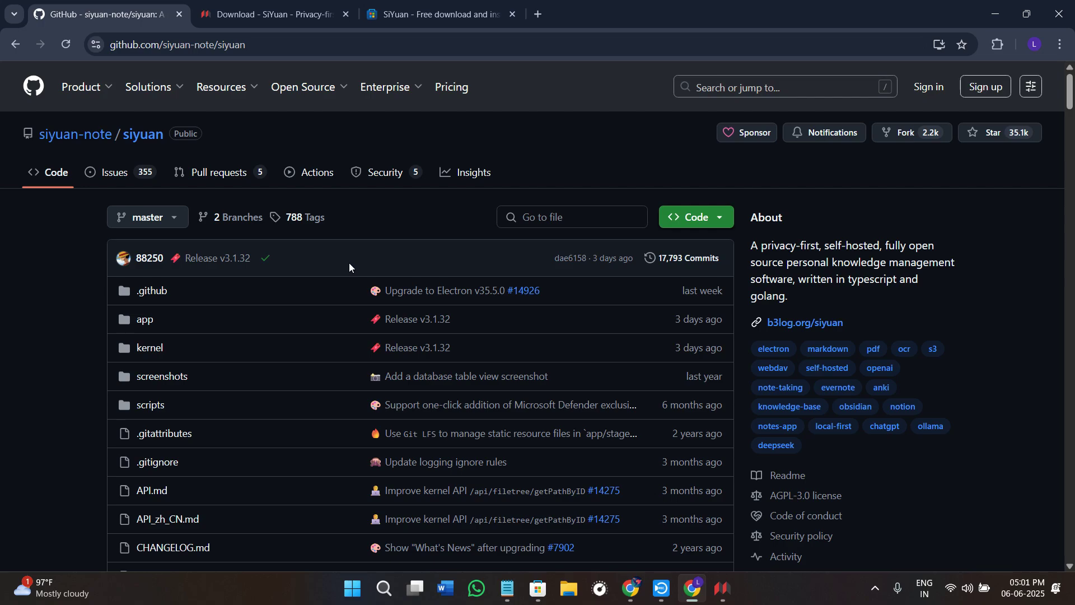
Scroll through the SiYuan website homepage to look over its content
{"action": "scroll", "coordinate": [306, 409], "scroll_direction": "down", "scroll_amount": 4}
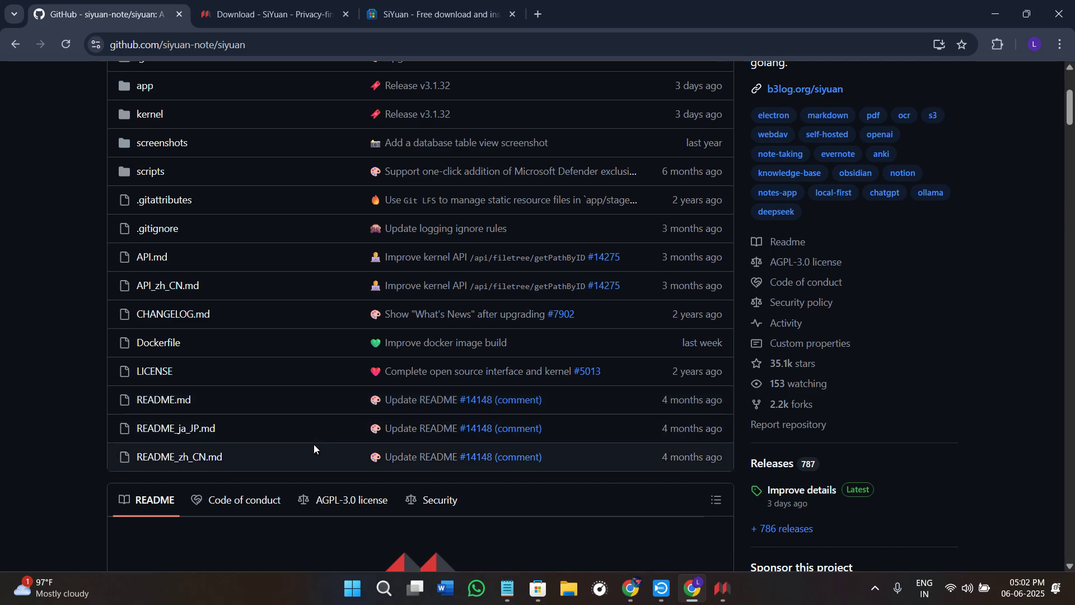
{"action": "scroll", "coordinate": [313, 445], "scroll_direction": "down", "scroll_amount": 4}
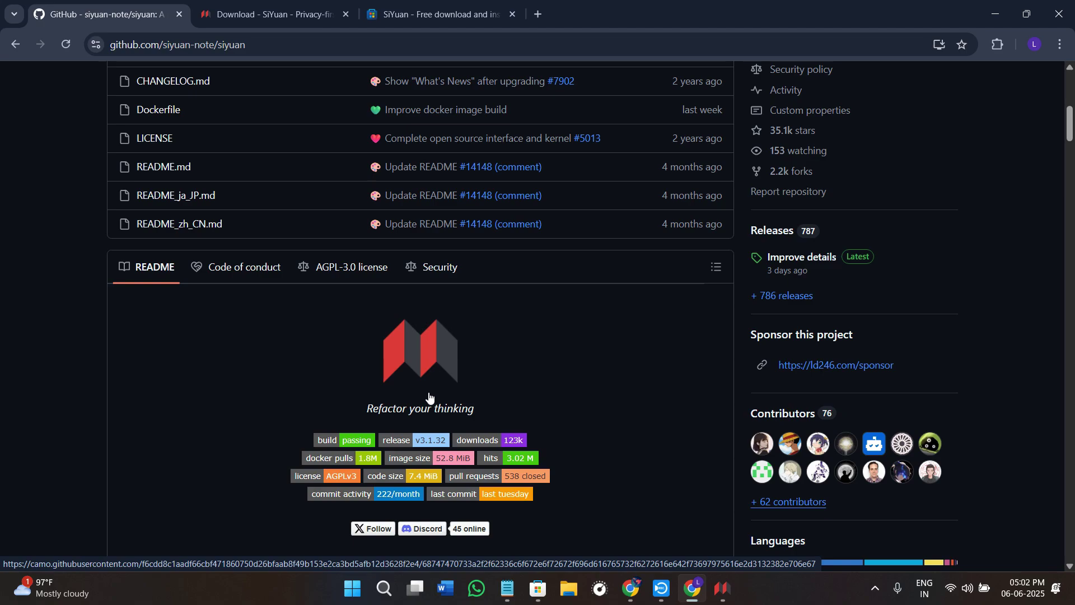
{"action": "scroll", "coordinate": [398, 393], "scroll_direction": "down", "scroll_amount": 2}
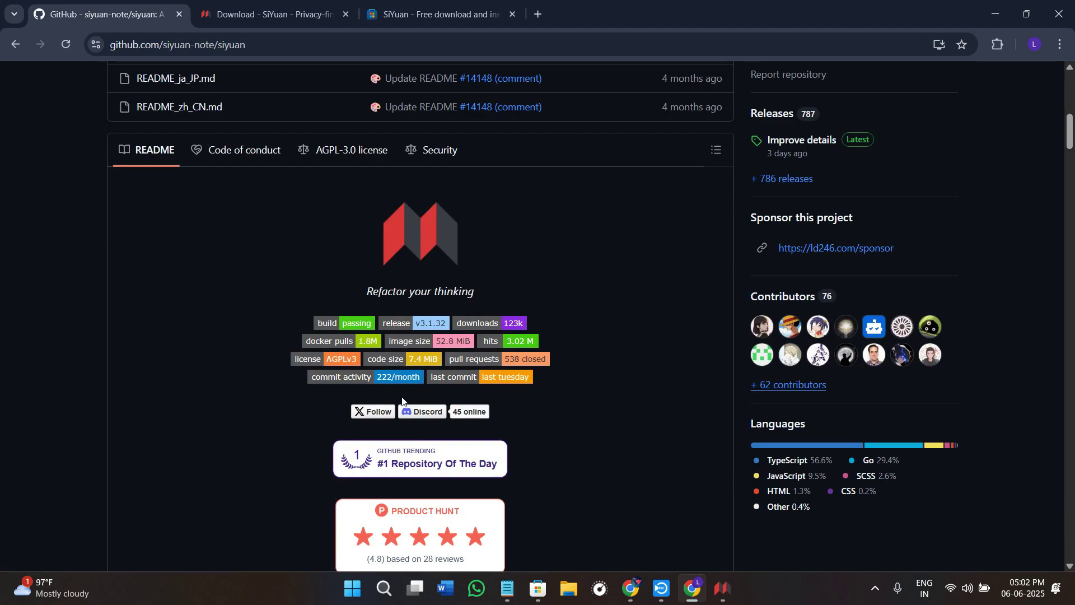
{"action": "scroll", "coordinate": [417, 401], "scroll_direction": "down", "scroll_amount": 4}
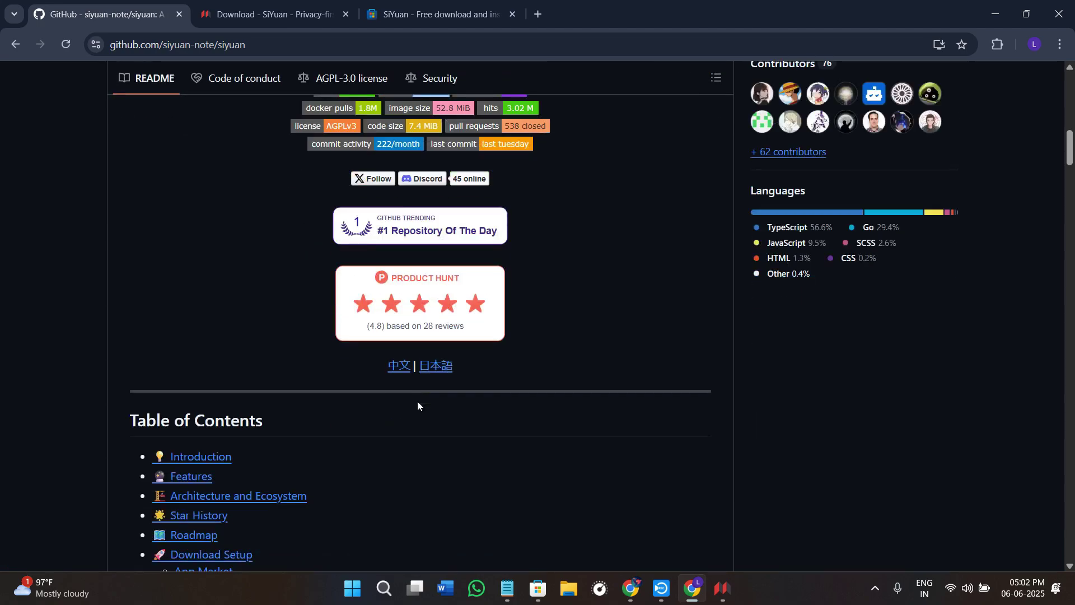
{"action": "scroll", "coordinate": [416, 407], "scroll_direction": "down", "scroll_amount": 2}
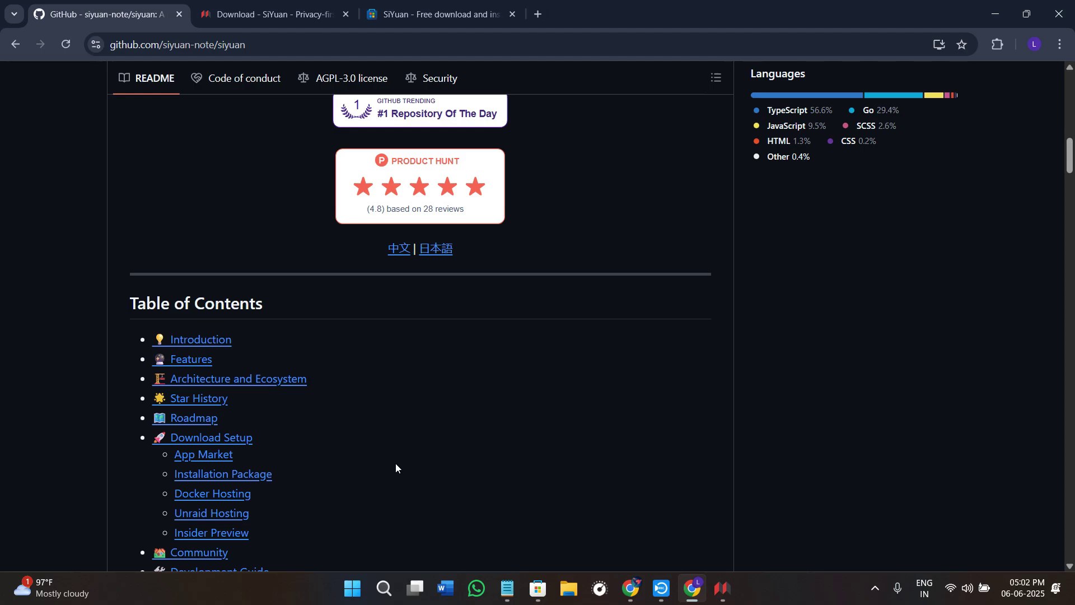
{"action": "scroll", "coordinate": [395, 462], "scroll_direction": "up", "scroll_amount": 8}
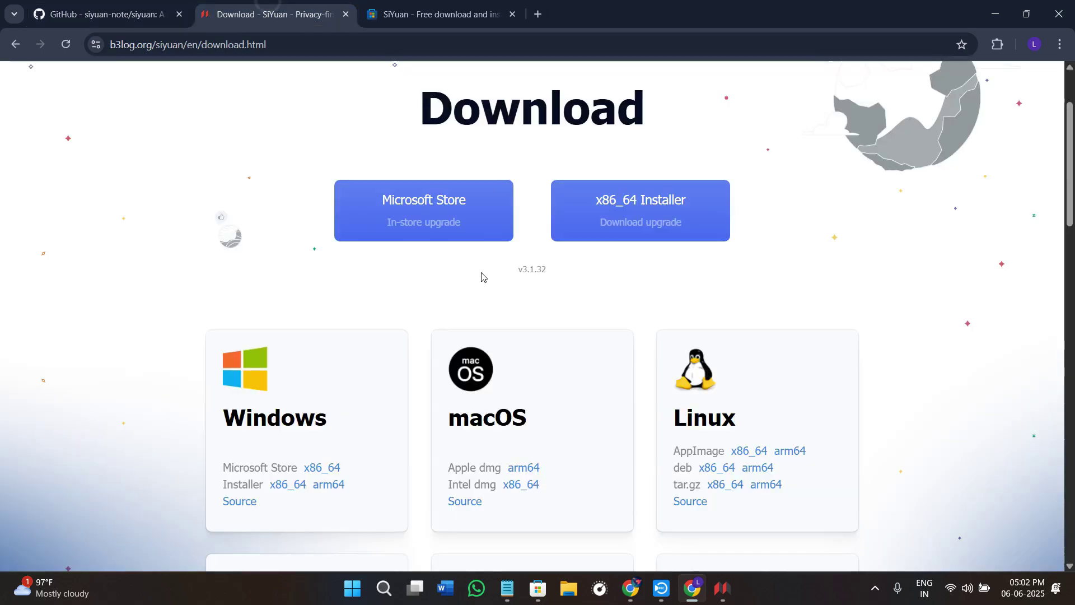
Return to the SiYuan homepage and follow 'Free download to use' to the installers page
{"action": "left_click", "coordinate": [269, 14]}
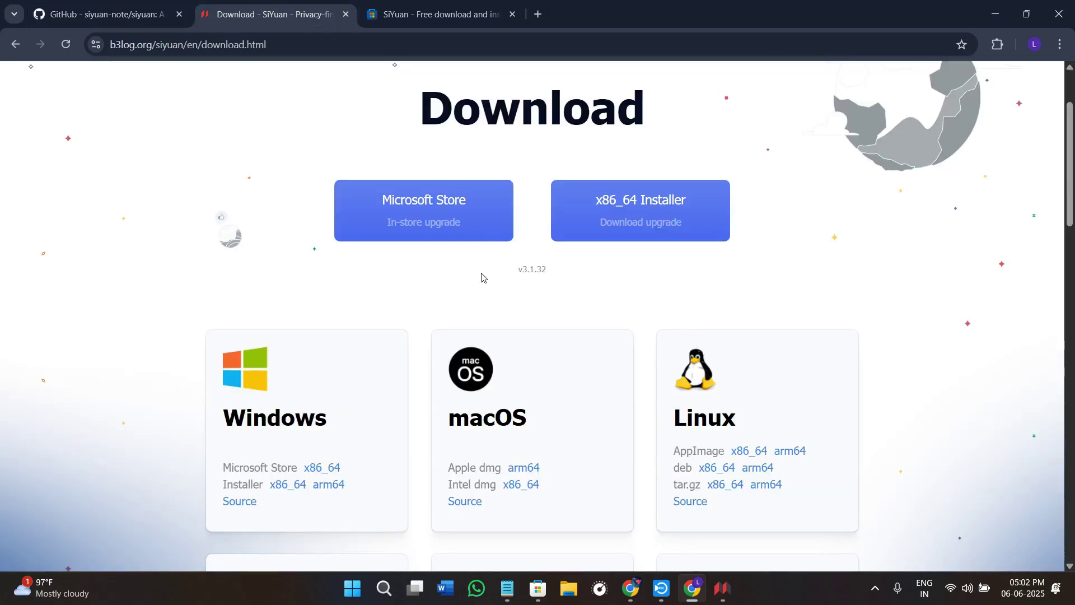
{"action": "scroll", "coordinate": [485, 278], "scroll_direction": "up", "scroll_amount": 2}
{"action": "left_click", "coordinate": [15, 44]}
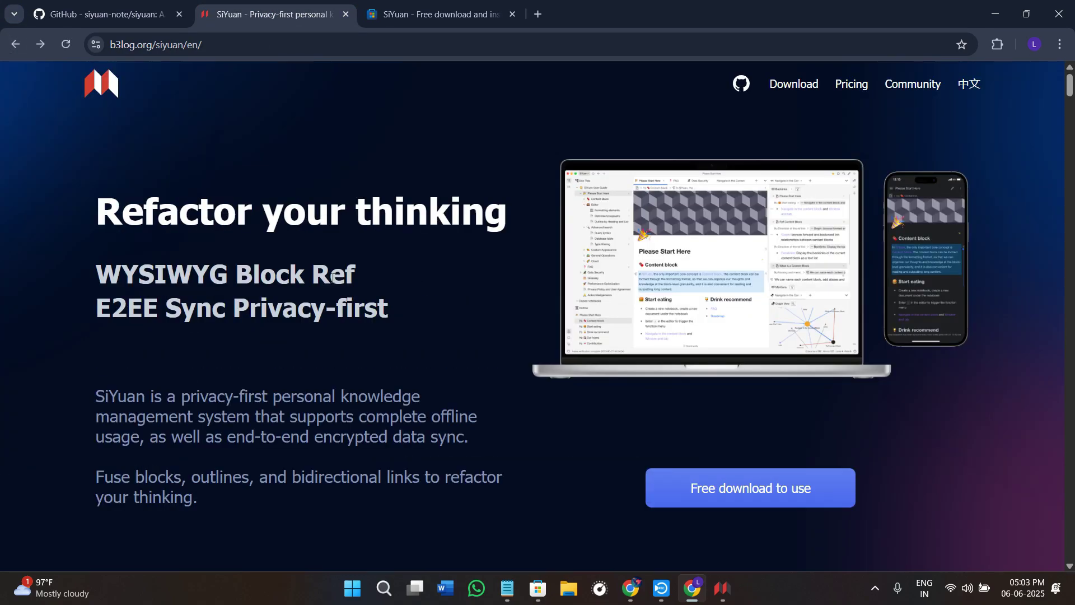
{"action": "left_click_drag", "start_coordinate": [276, 44], "coordinate": [110, 44]}
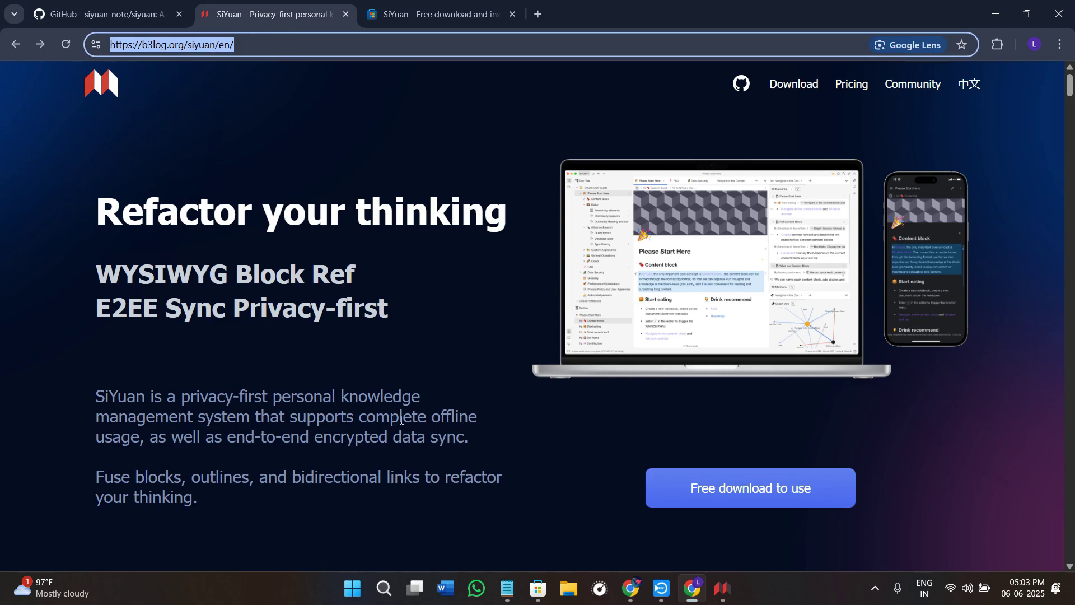
{"action": "left_click", "coordinate": [750, 492]}
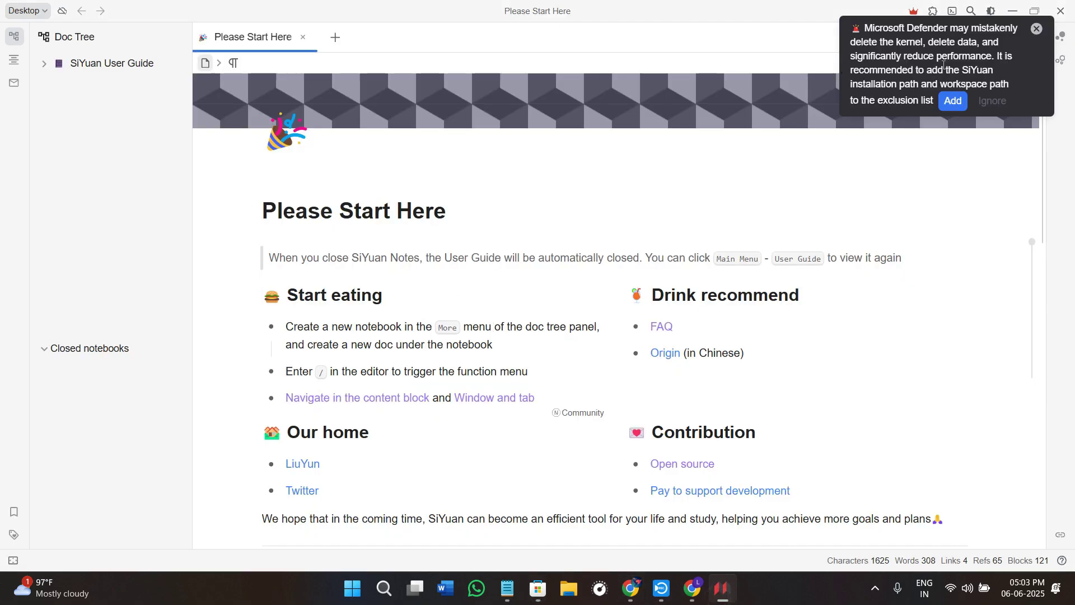
Close the Microsoft Defender exclusion notice and scroll through the Please Start Here guide
{"action": "left_click", "coordinate": [1037, 28]}
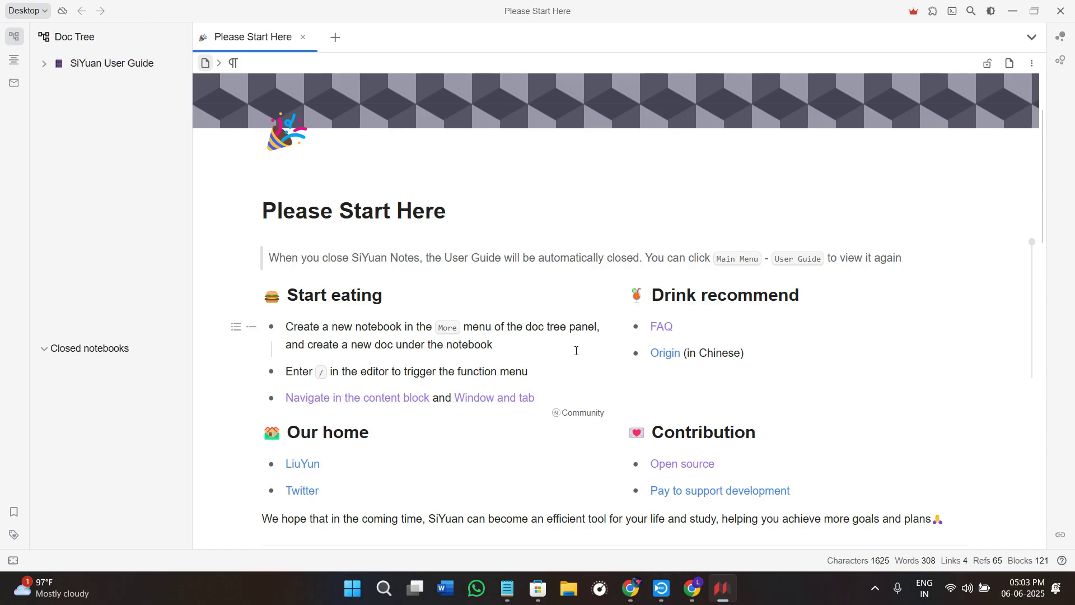
{"action": "scroll", "coordinate": [476, 352], "scroll_direction": "down", "scroll_amount": 3}
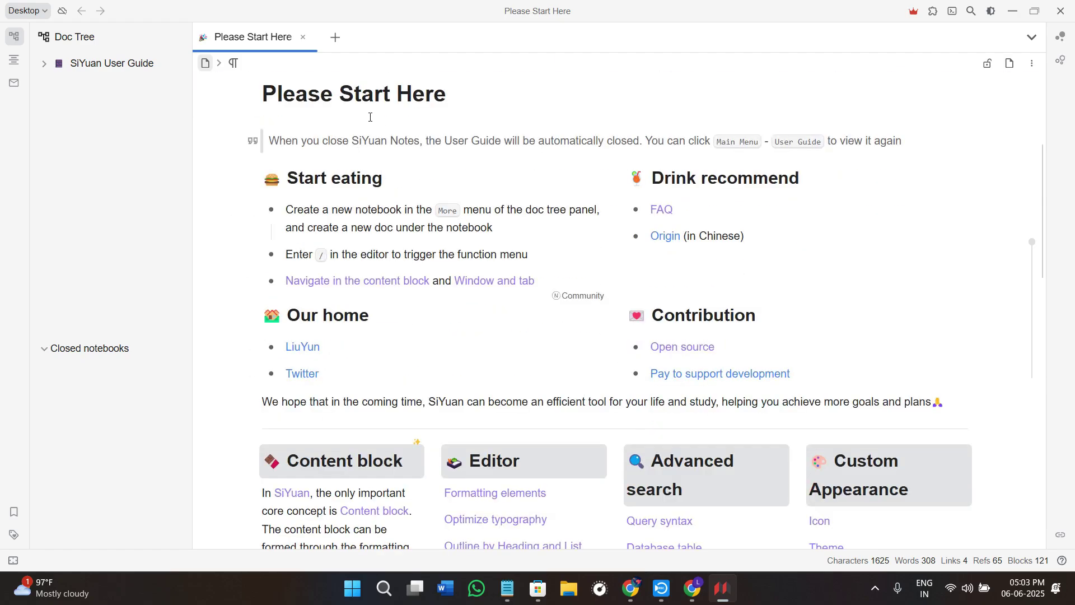
{"action": "scroll", "coordinate": [646, 438], "scroll_direction": "down", "scroll_amount": 8}
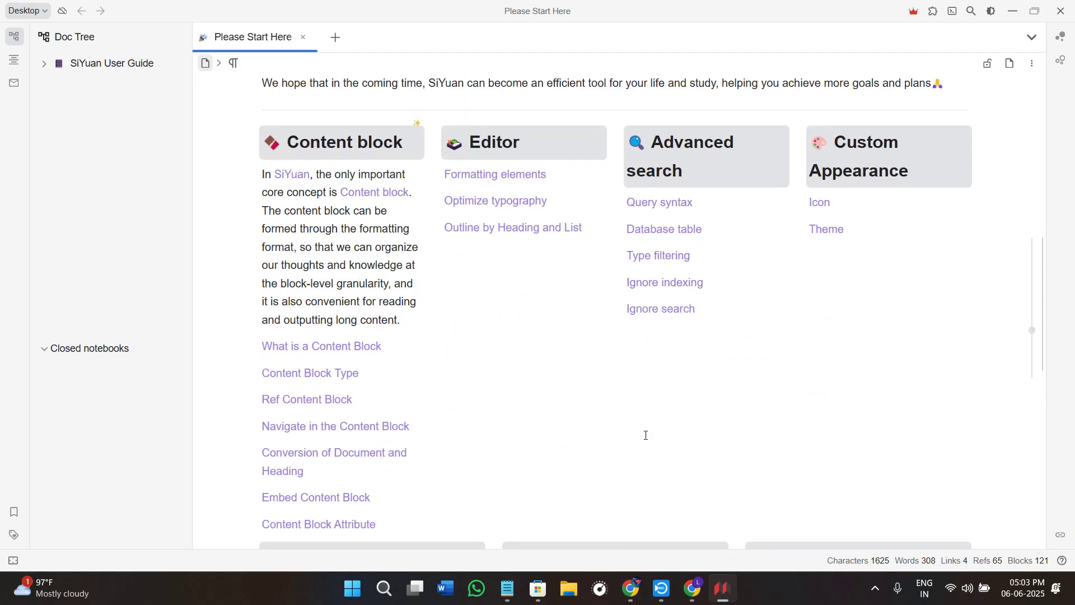
{"action": "scroll", "coordinate": [645, 435], "scroll_direction": "up", "scroll_amount": 11}
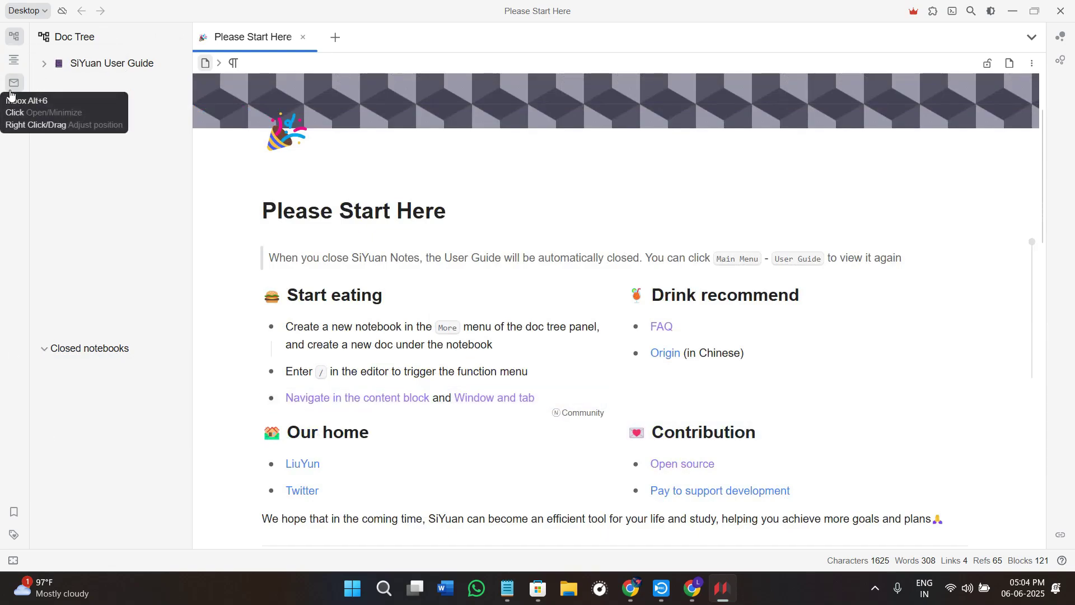
{"action": "scroll", "coordinate": [964, 301], "scroll_direction": "up", "scroll_amount": 3}
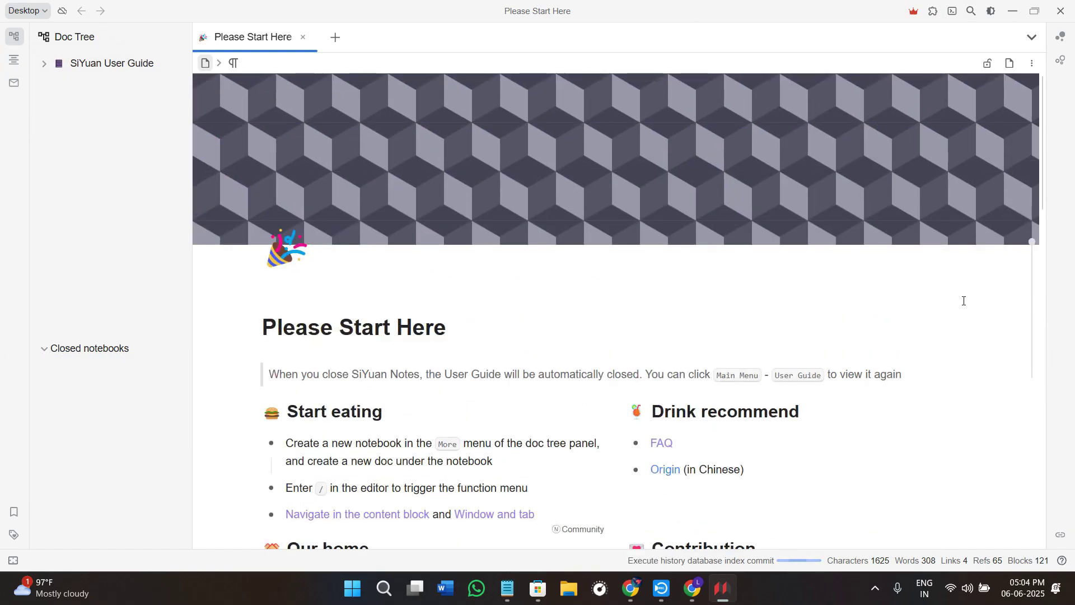
{"action": "mouse_move", "coordinate": [485, 124]}
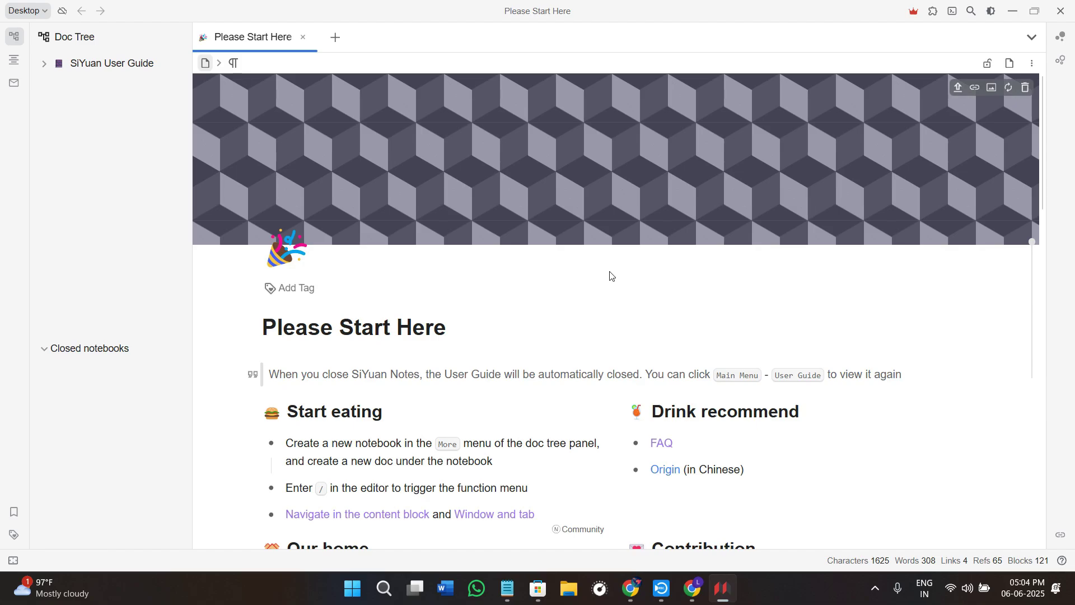
{"action": "scroll", "coordinate": [879, 387], "scroll_direction": "down", "scroll_amount": 5}
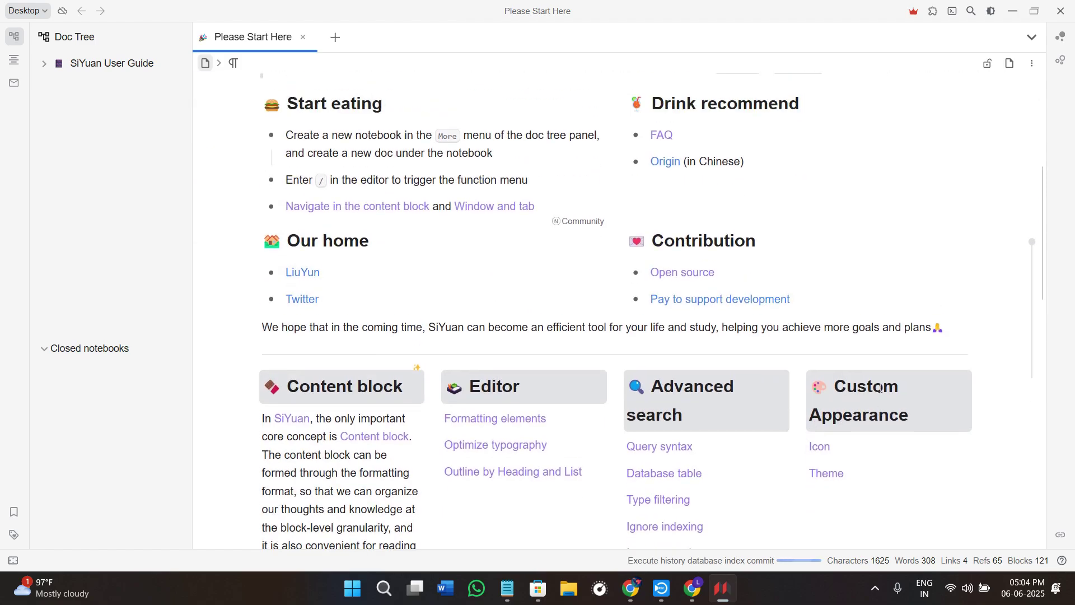
{"action": "scroll", "coordinate": [879, 388], "scroll_direction": "down", "scroll_amount": 8}
{"action": "mouse_move", "coordinate": [881, 393]}
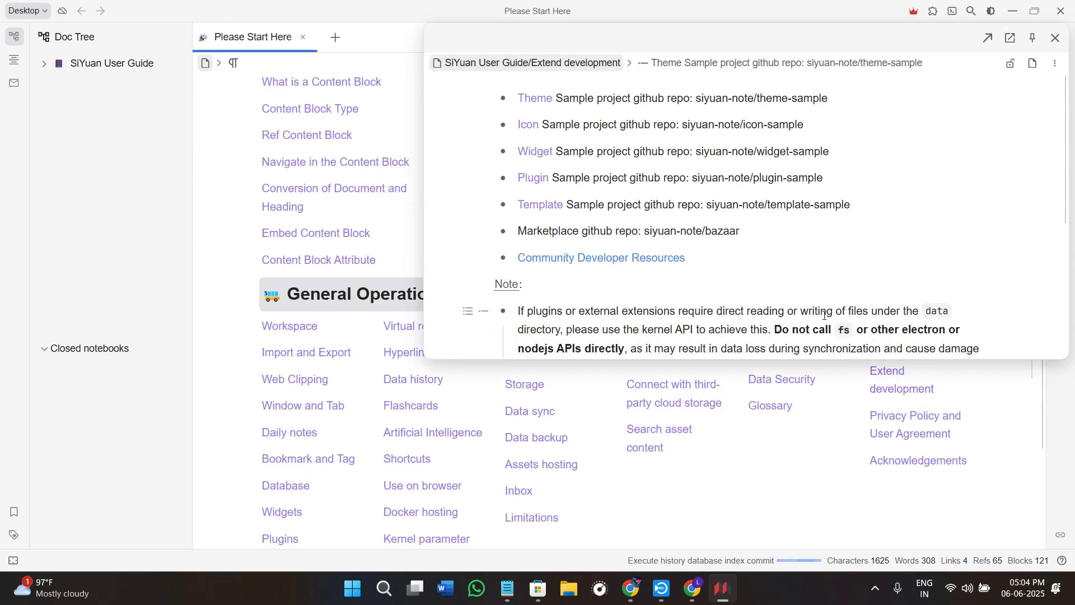
{"action": "scroll", "coordinate": [335, 295], "scroll_direction": "up", "scroll_amount": 13}
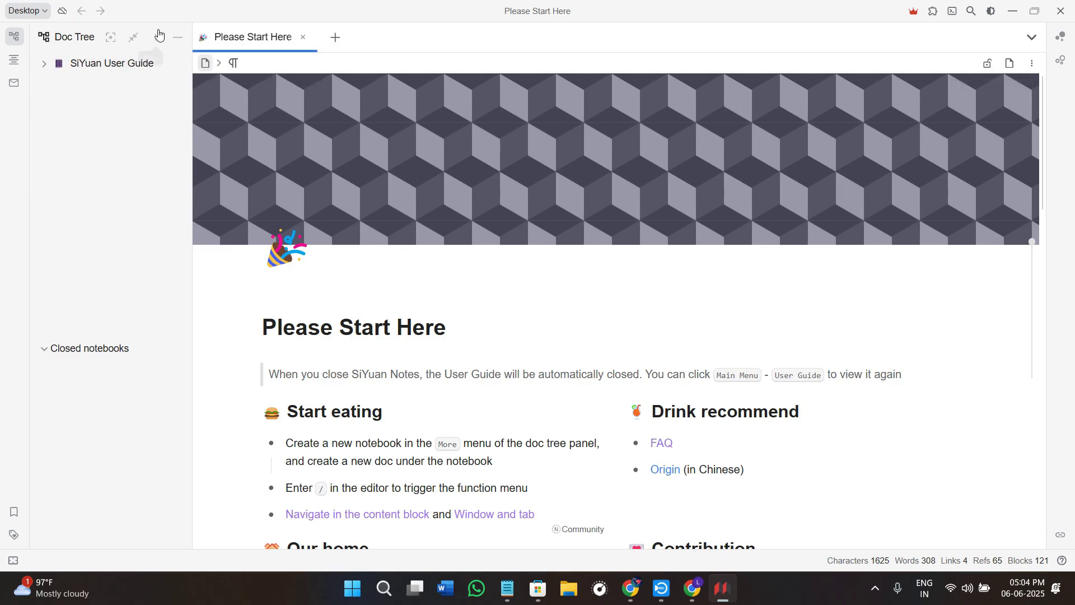
Add a new document under the default title New Page, leaving its body empty
{"action": "left_click", "coordinate": [334, 40]}
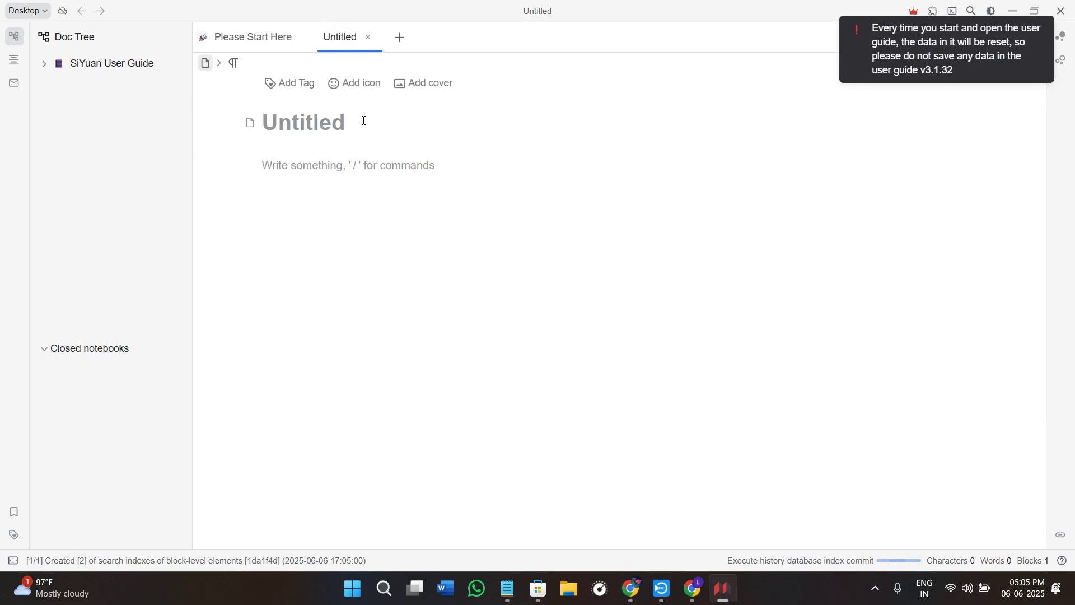
{"action": "type", "text": "New Page"}
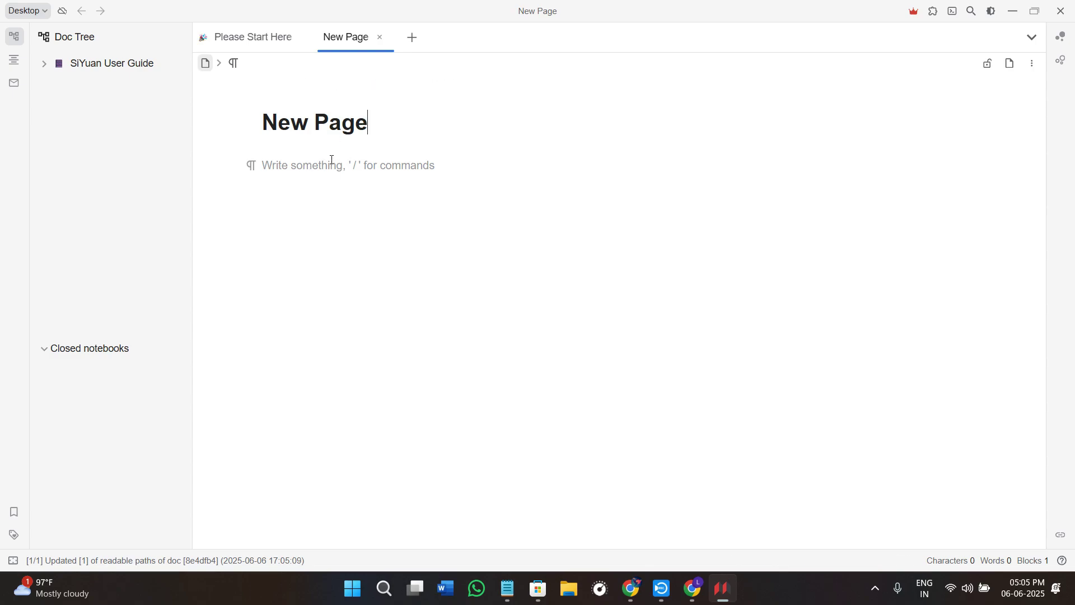
{"action": "left_click", "coordinate": [292, 168]}
{"action": "type", "text": "#"}
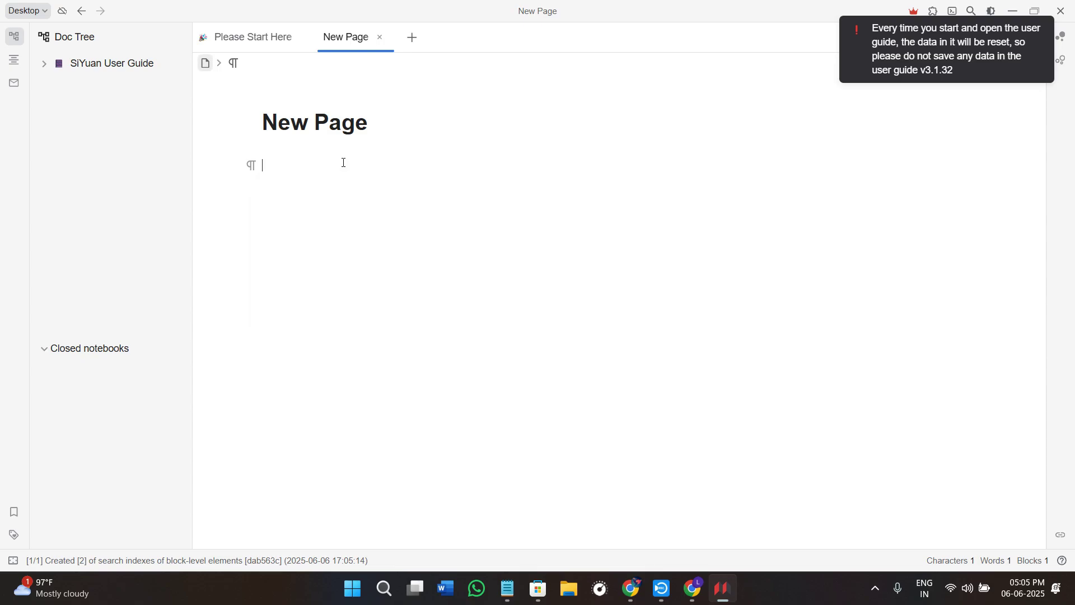
{"action": "type", "text": "**"}
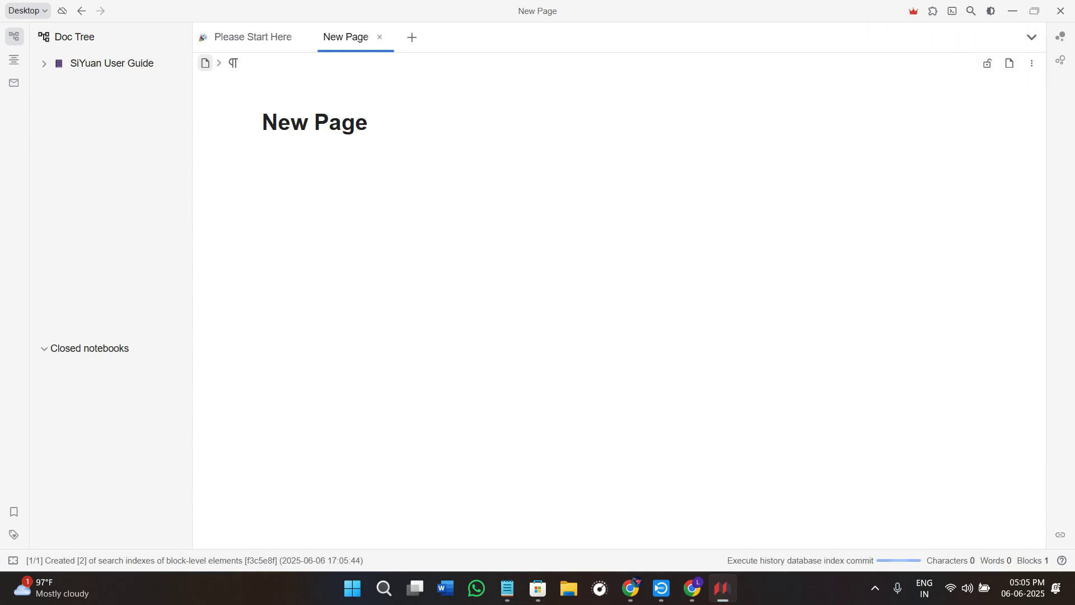
Paste 'Productivity Techniques' over the New Page title and return to the empty body
{"action": "key", "text": "alt+Tab"}
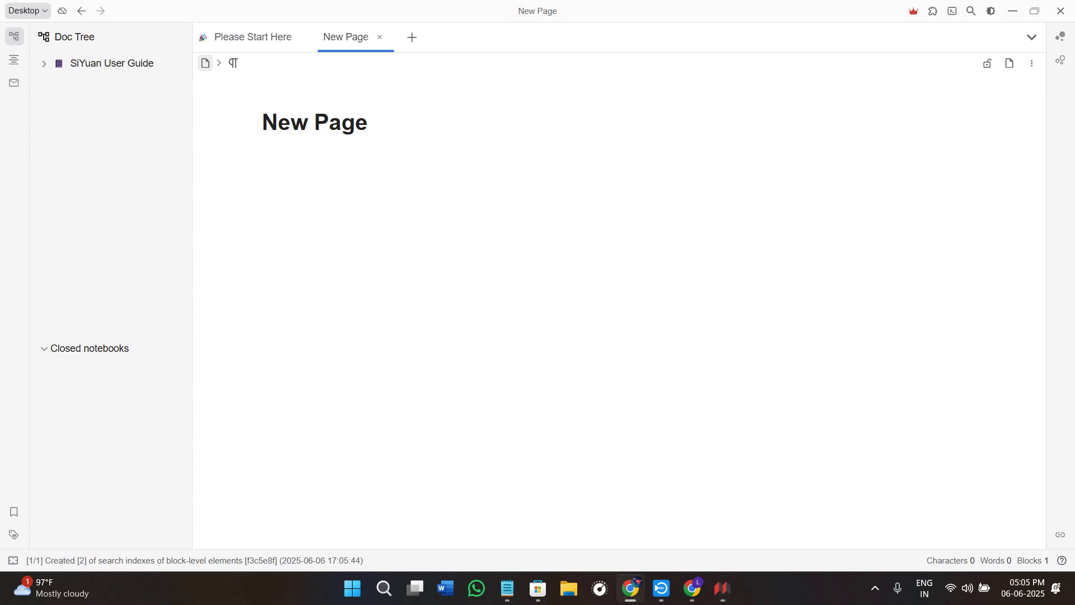
{"action": "left_click_drag", "start_coordinate": [377, 124], "coordinate": [187, 129]}
{"action": "type", "text": "\"Productivity Techniques\""}
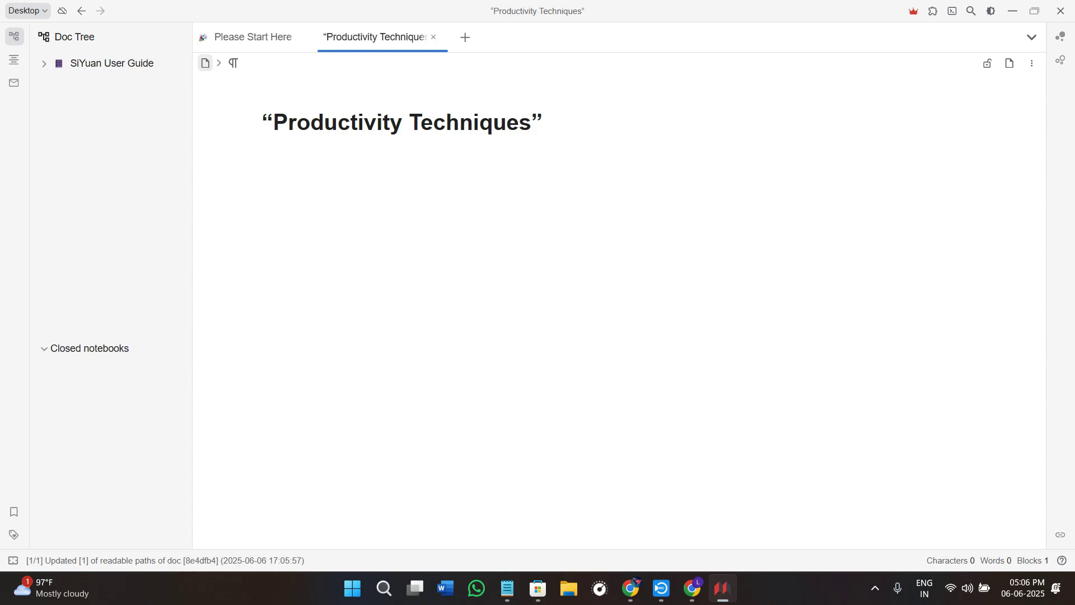
{"action": "left_click", "coordinate": [631, 588]}
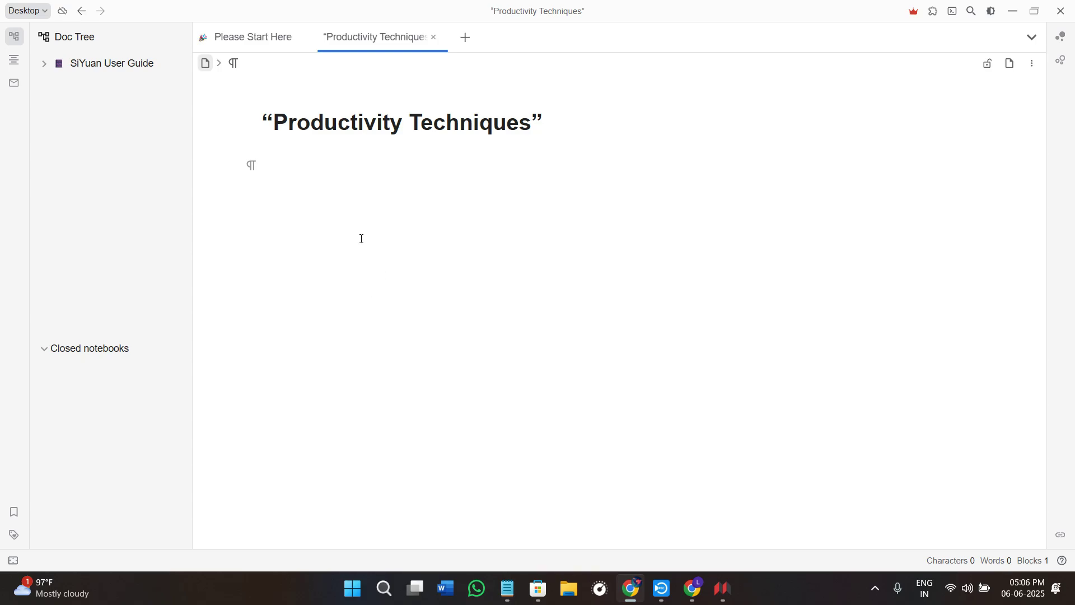
Expand SiYuan User Guide, open Glossary and Performance Optimization, and scroll through Performance Optimization
{"action": "left_click", "coordinate": [81, 66]}
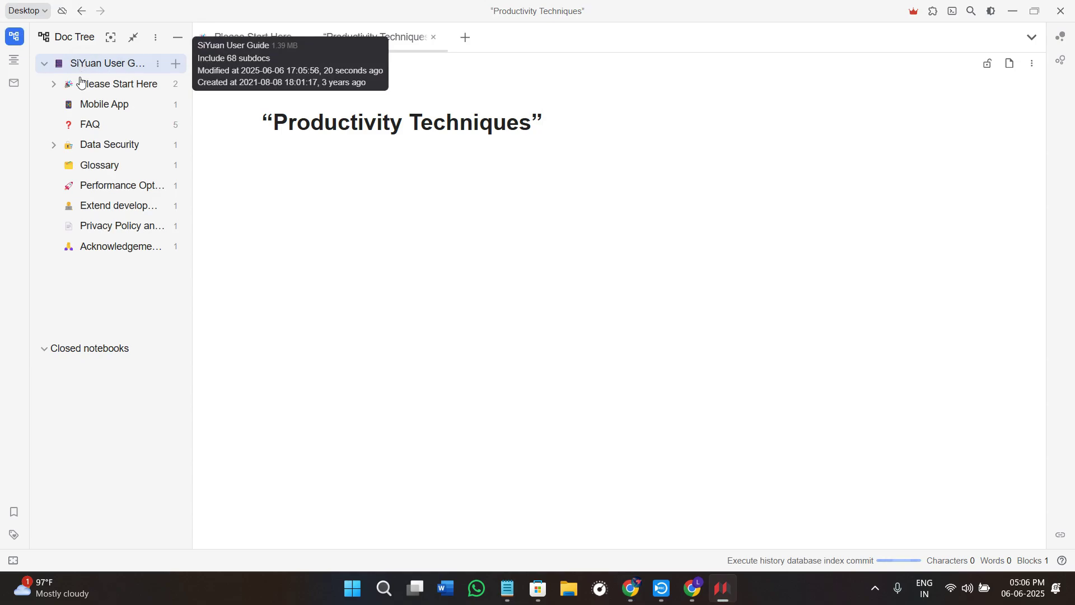
{"action": "left_click", "coordinate": [91, 167]}
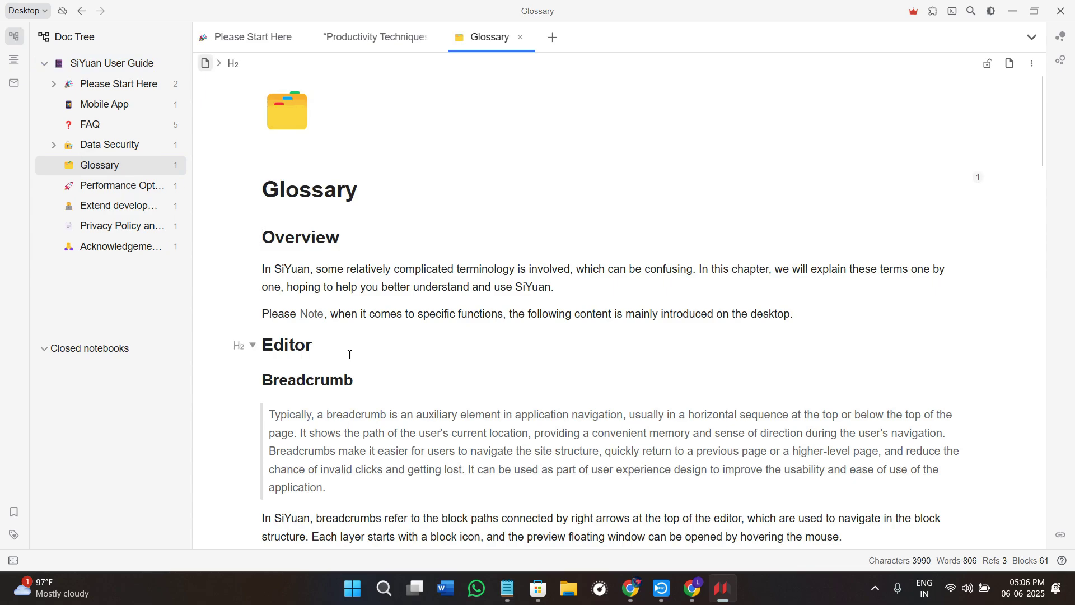
{"action": "left_click", "coordinate": [122, 193]}
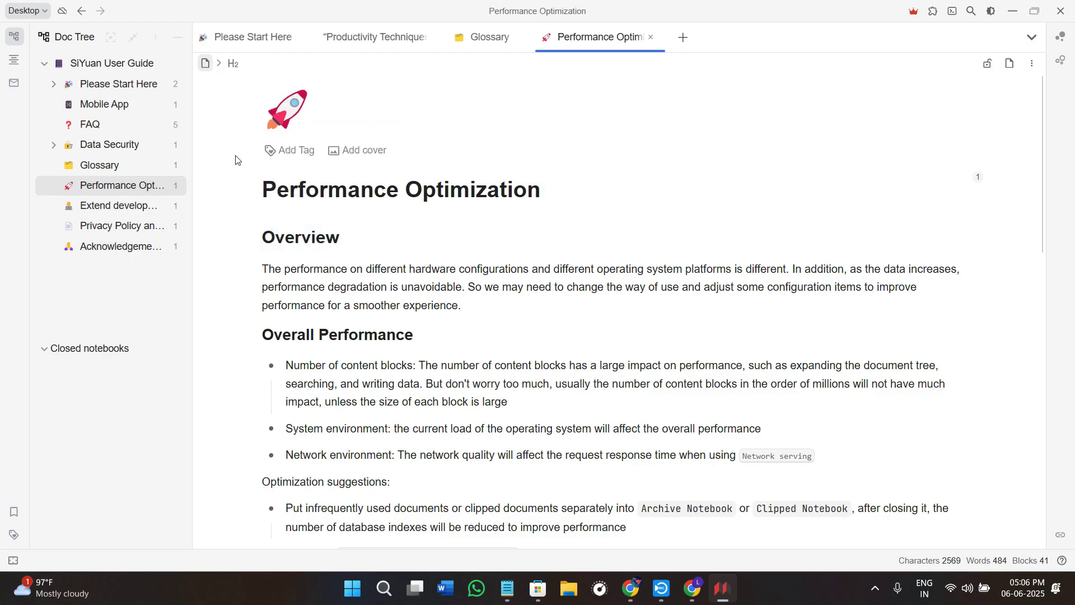
{"action": "scroll", "coordinate": [547, 499], "scroll_direction": "down", "scroll_amount": 3}
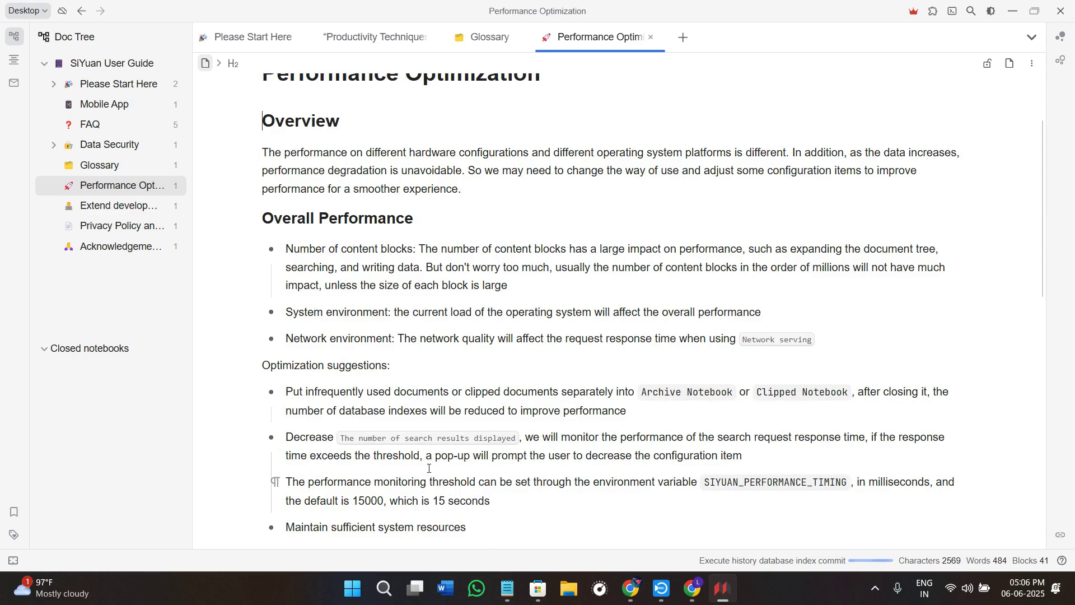
{"action": "scroll", "coordinate": [462, 440], "scroll_direction": "down", "scroll_amount": 5}
{"action": "scroll", "coordinate": [462, 439], "scroll_direction": "down", "scroll_amount": 4}
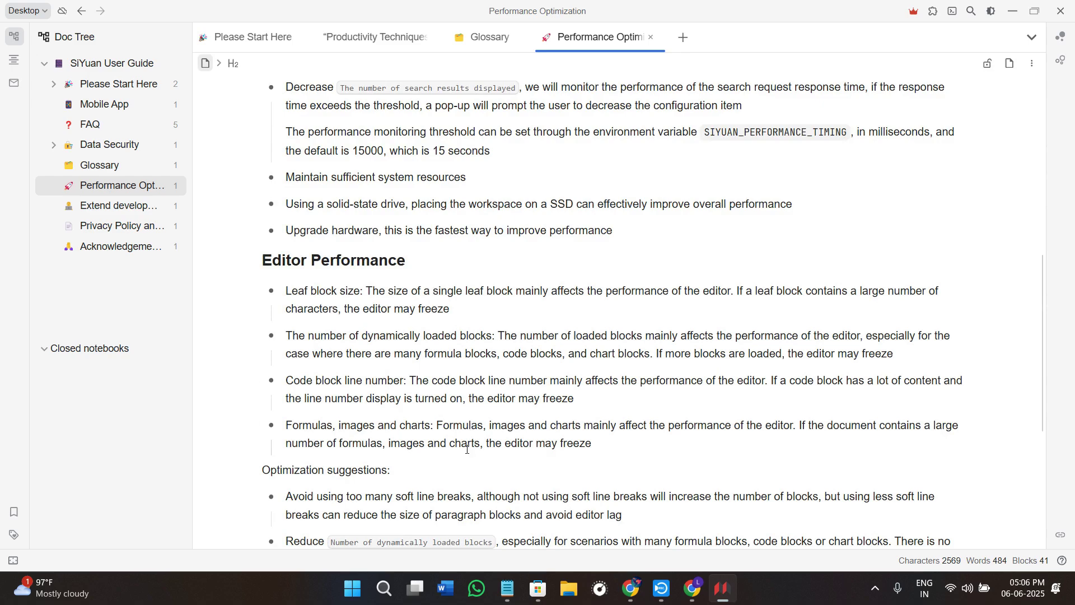
{"action": "scroll", "coordinate": [467, 448], "scroll_direction": "down", "scroll_amount": 6}
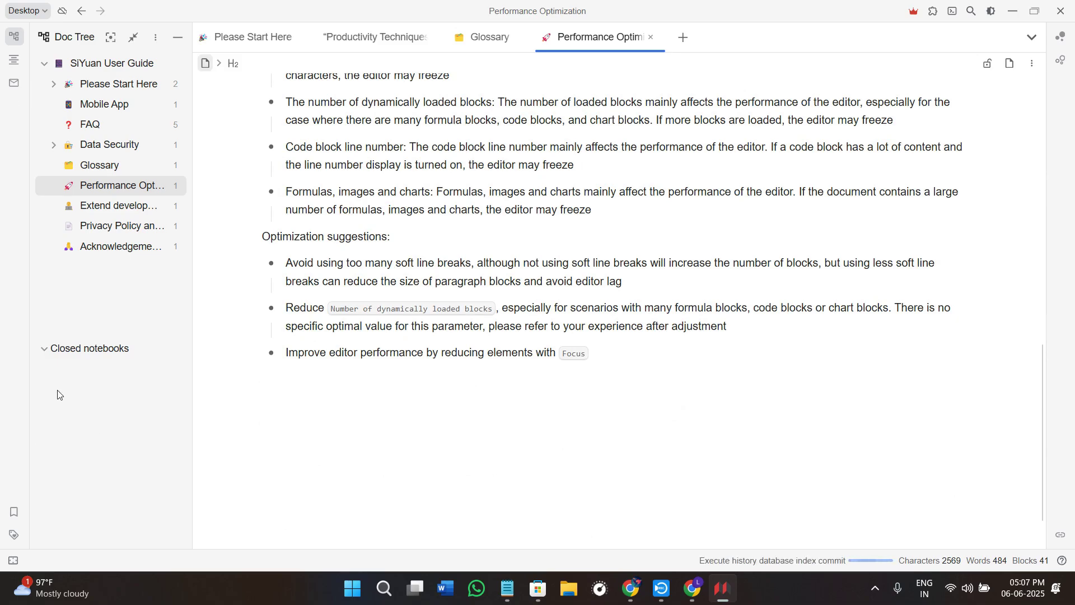
{"action": "scroll", "coordinate": [431, 427], "scroll_direction": "up", "scroll_amount": 1}
{"action": "scroll", "coordinate": [432, 426], "scroll_direction": "up", "scroll_amount": 15}
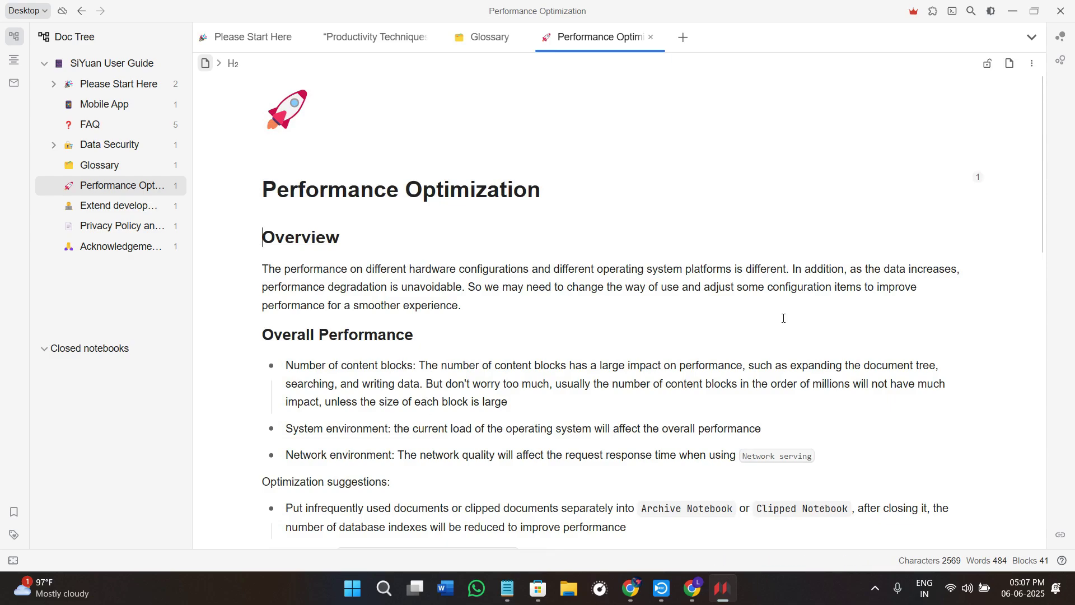
Open the Mobile App guide document, browse its options menu, and scroll through it
{"action": "left_click", "coordinate": [115, 105]}
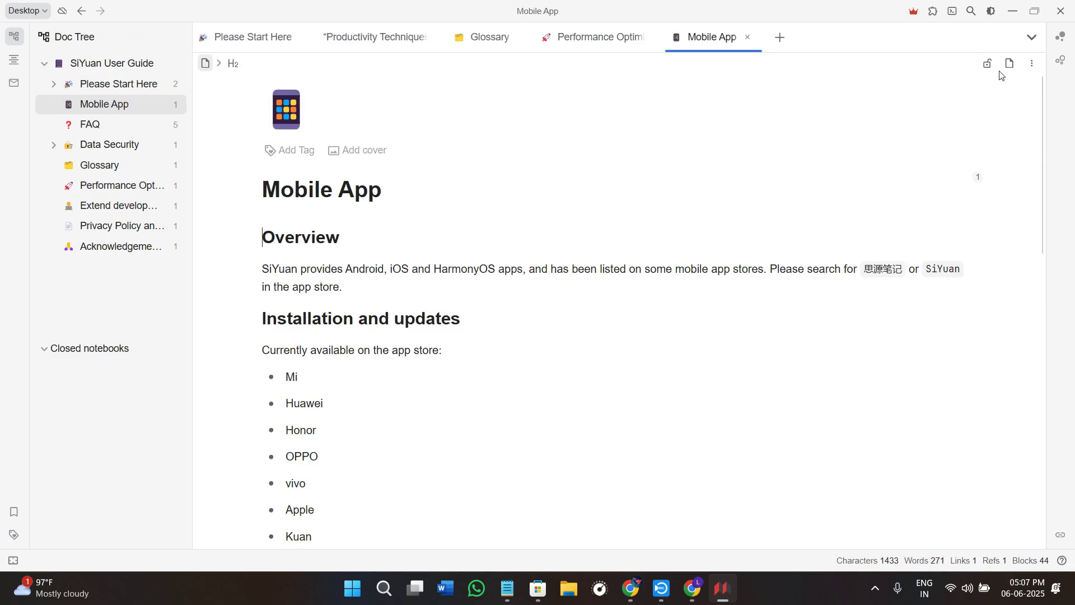
{"action": "left_click", "coordinate": [1032, 63]}
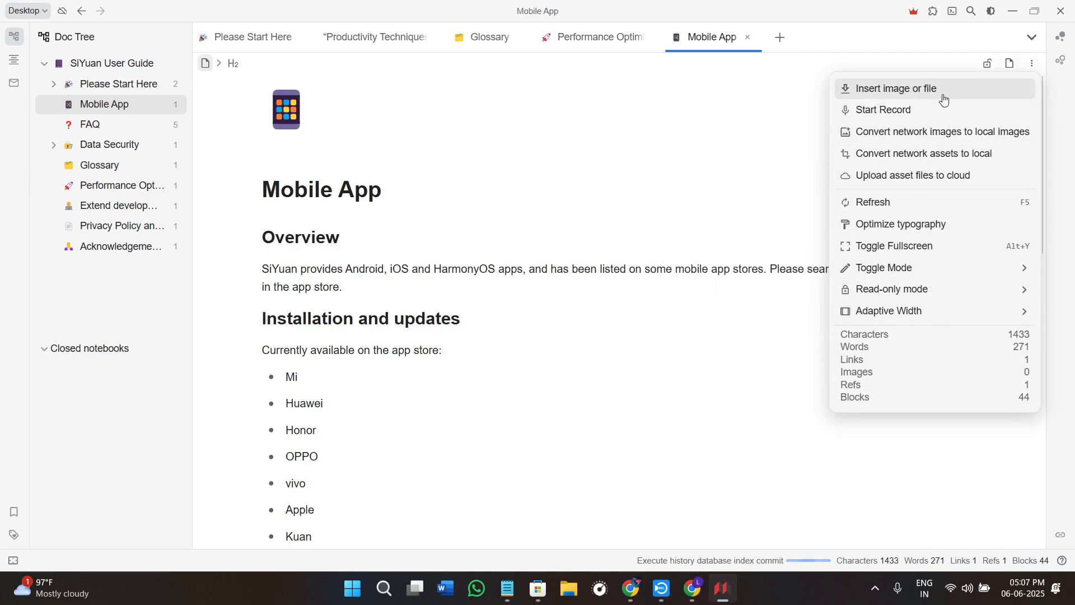
{"action": "mouse_move", "coordinate": [922, 299]}
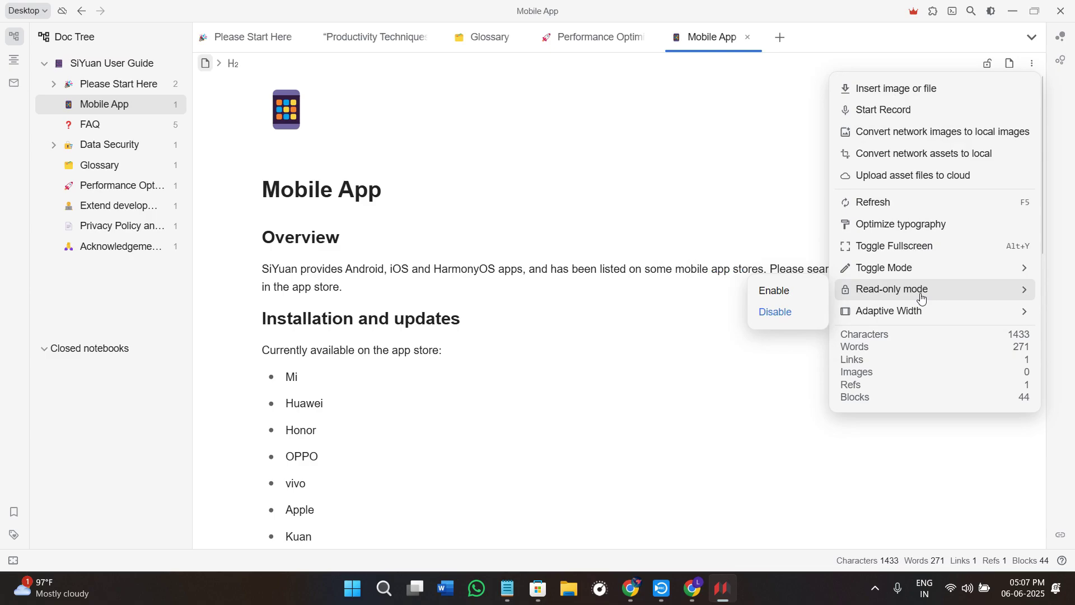
{"action": "mouse_move", "coordinate": [910, 318]}
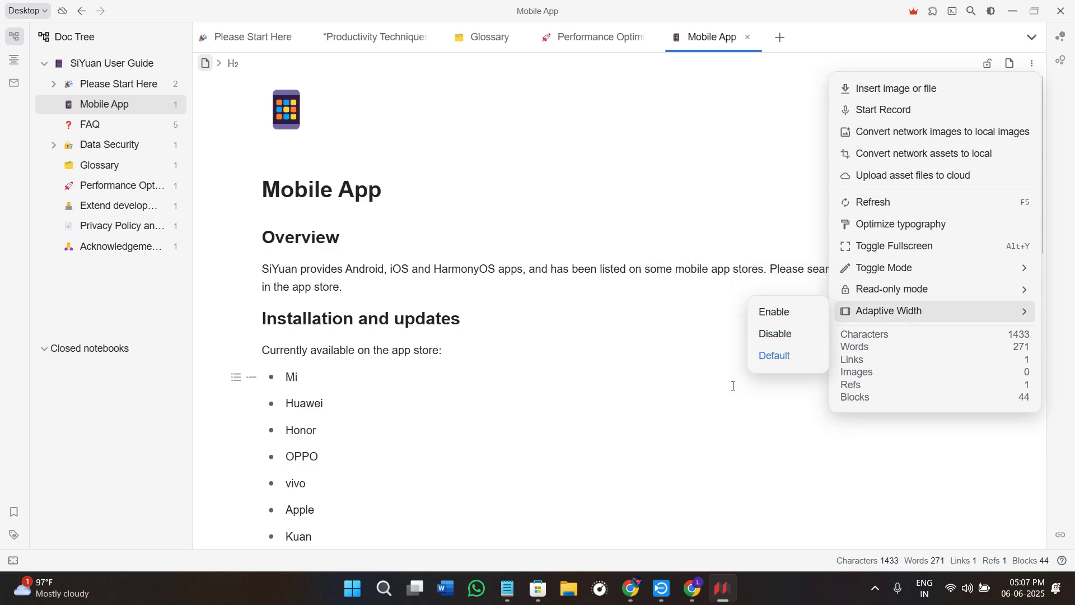
{"action": "left_click", "coordinate": [568, 415]}
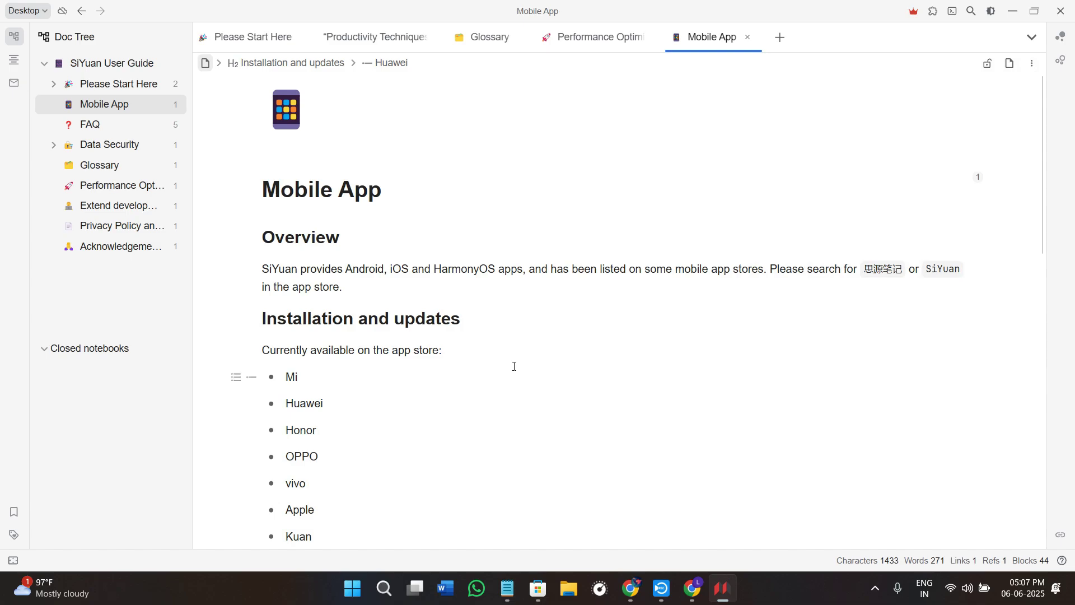
{"action": "scroll", "coordinate": [513, 367], "scroll_direction": "down", "scroll_amount": 2}
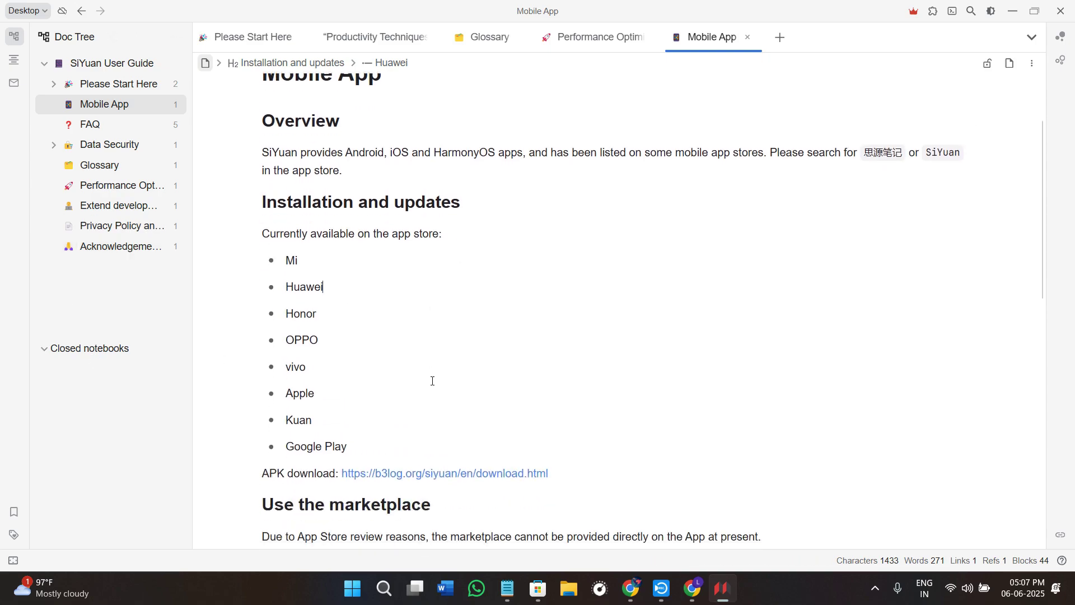
{"action": "scroll", "coordinate": [433, 380], "scroll_direction": "down", "scroll_amount": 6}
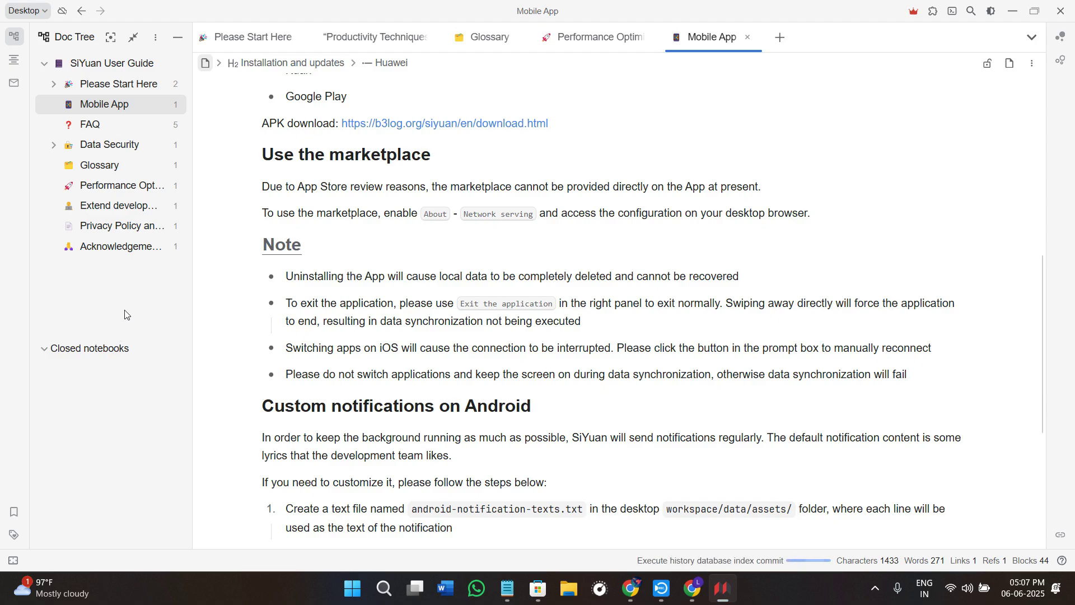
Open the FAQ guide document and show its heading outline
{"action": "left_click", "coordinate": [85, 134]}
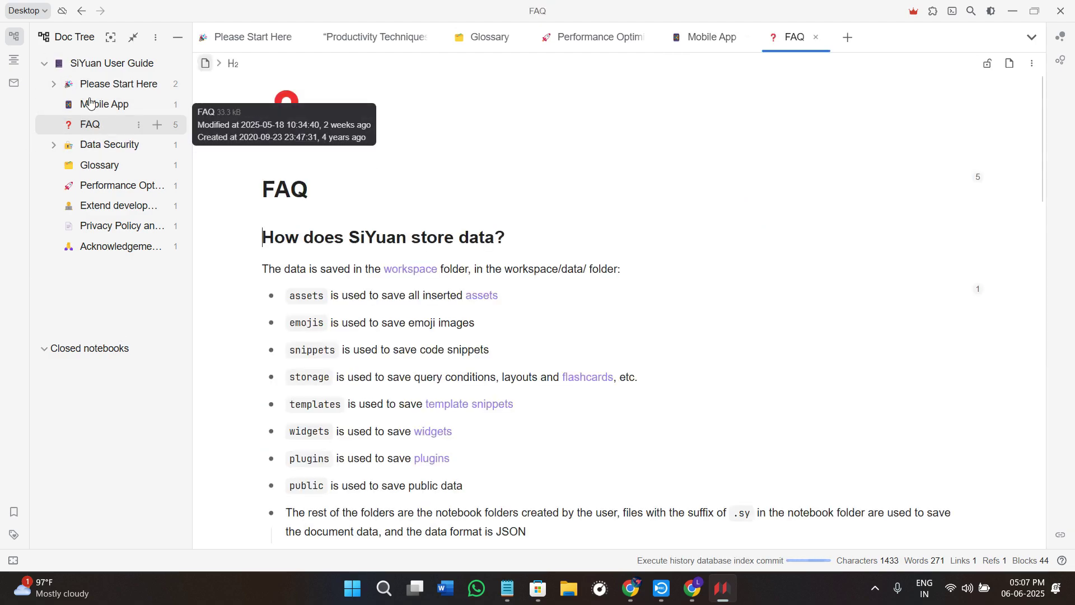
{"action": "left_click", "coordinate": [115, 64]}
{"action": "left_click", "coordinate": [116, 72]}
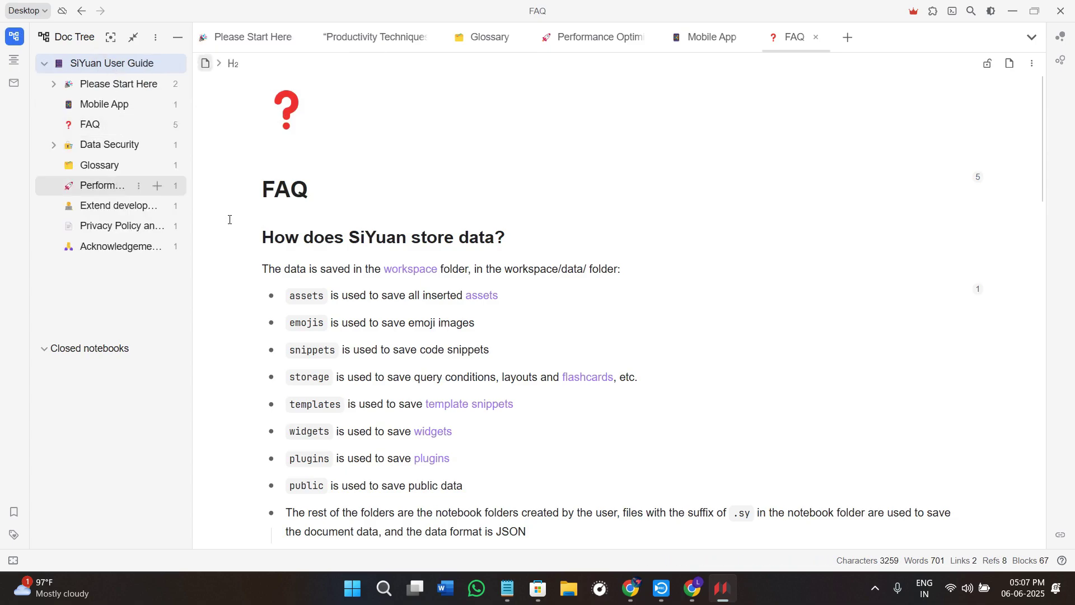
{"action": "left_click", "coordinate": [15, 60]}
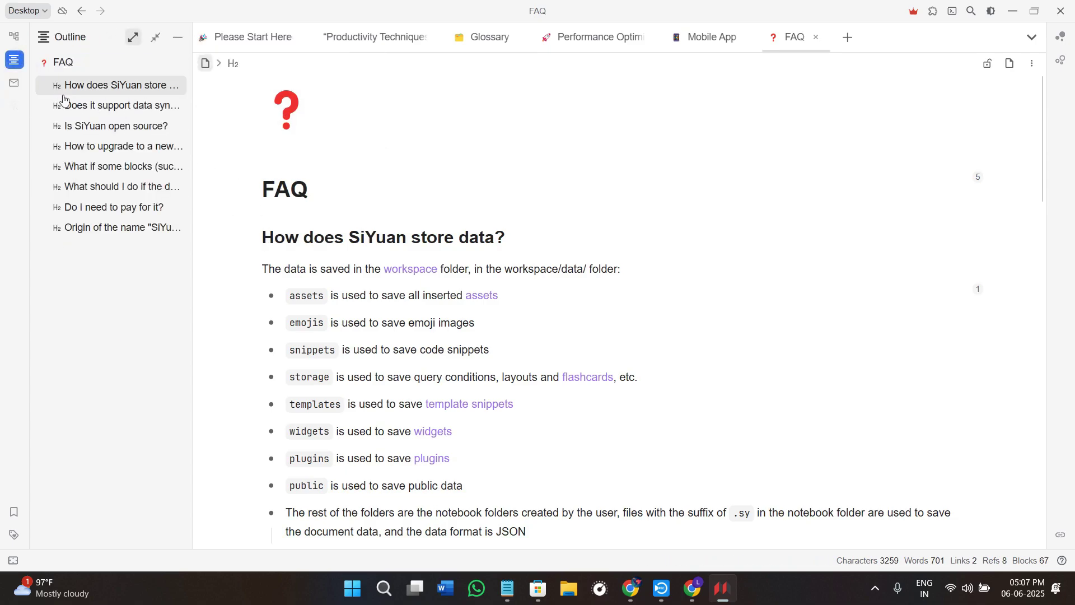